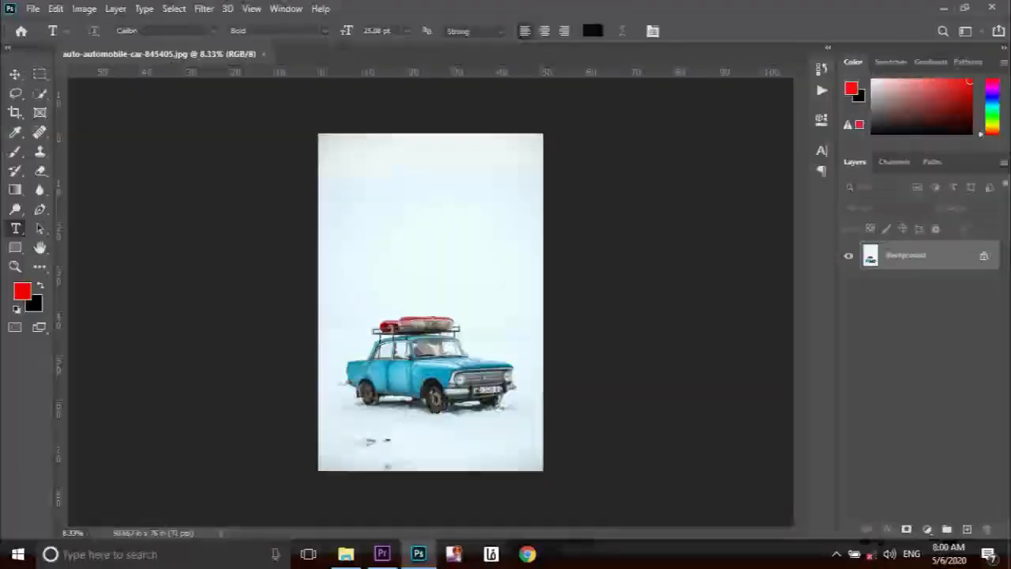
# Step: Flip the whole car photo canvas horizontally
pyautogui.click(83, 8)
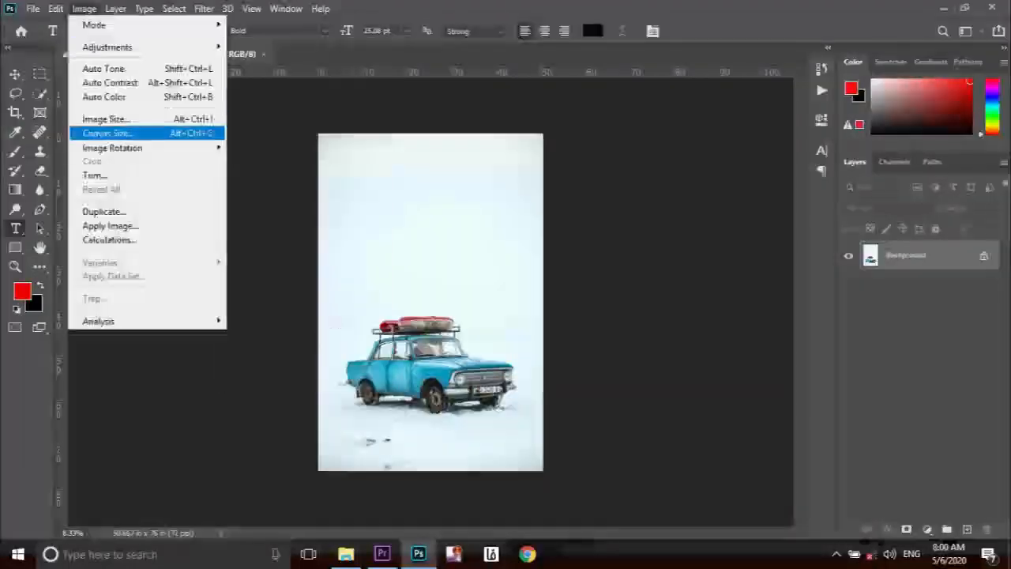
pyautogui.moveTo(147, 147)
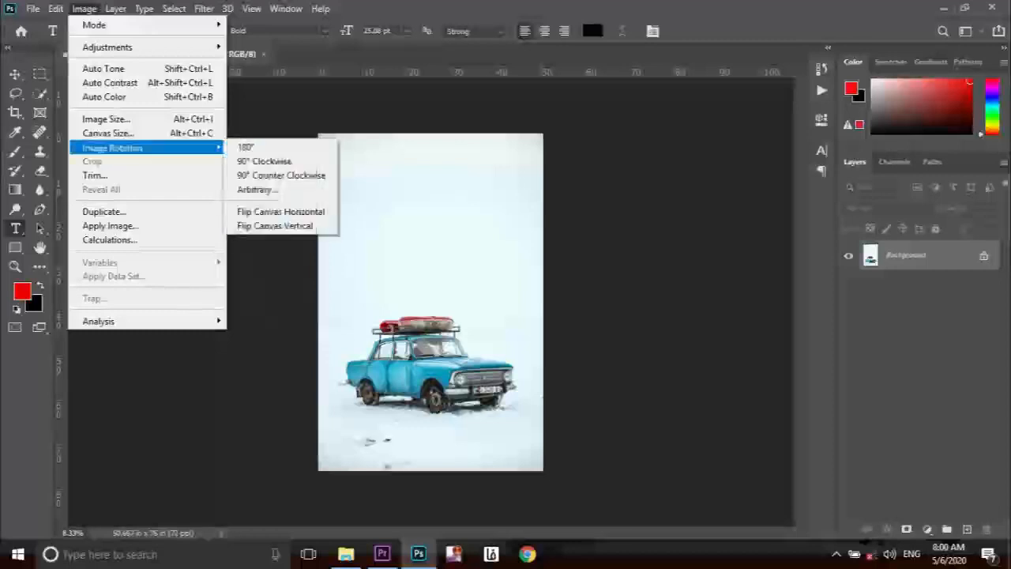
pyautogui.click(237, 212)
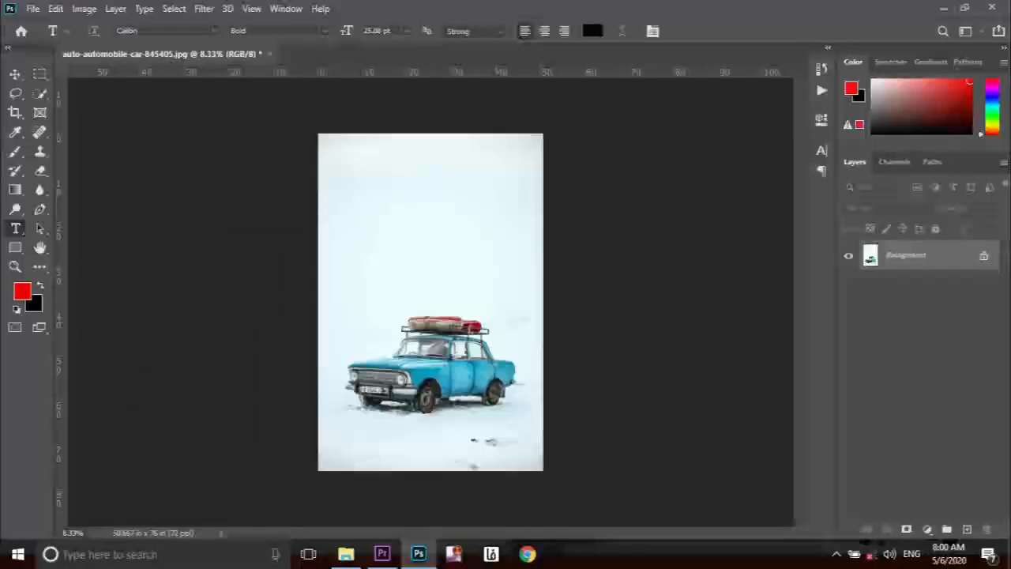
# Step: Show the Actions panel and play the "right" action from the PhotoIllusion set up to its first stop
pyautogui.click(285, 7)
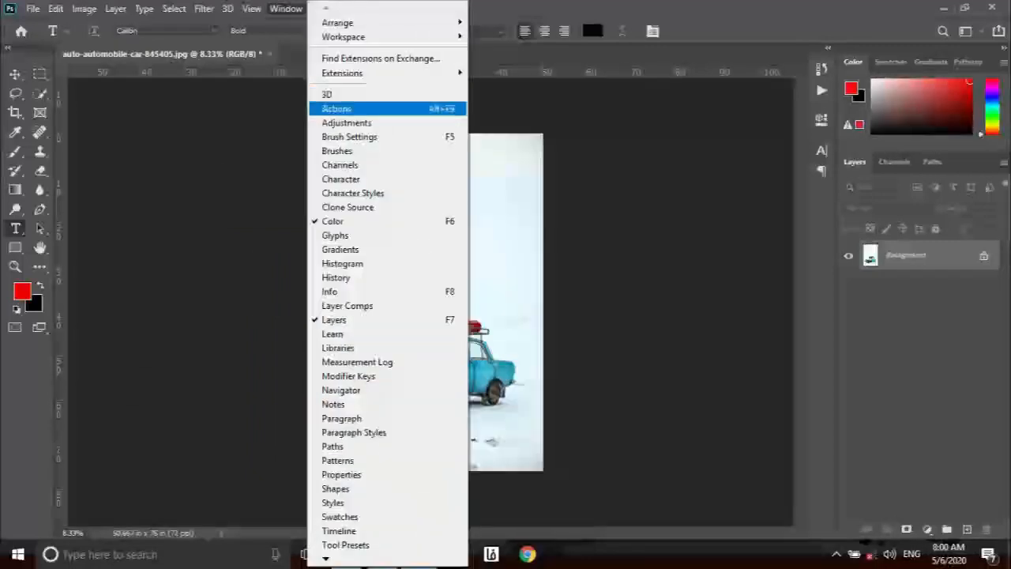
pyautogui.click(348, 106)
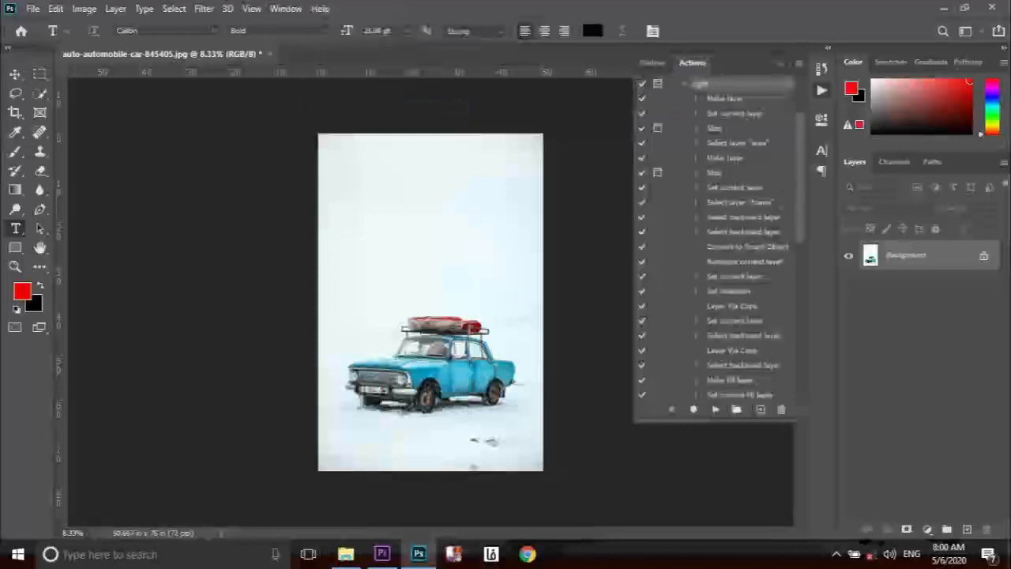
pyautogui.click(684, 84)
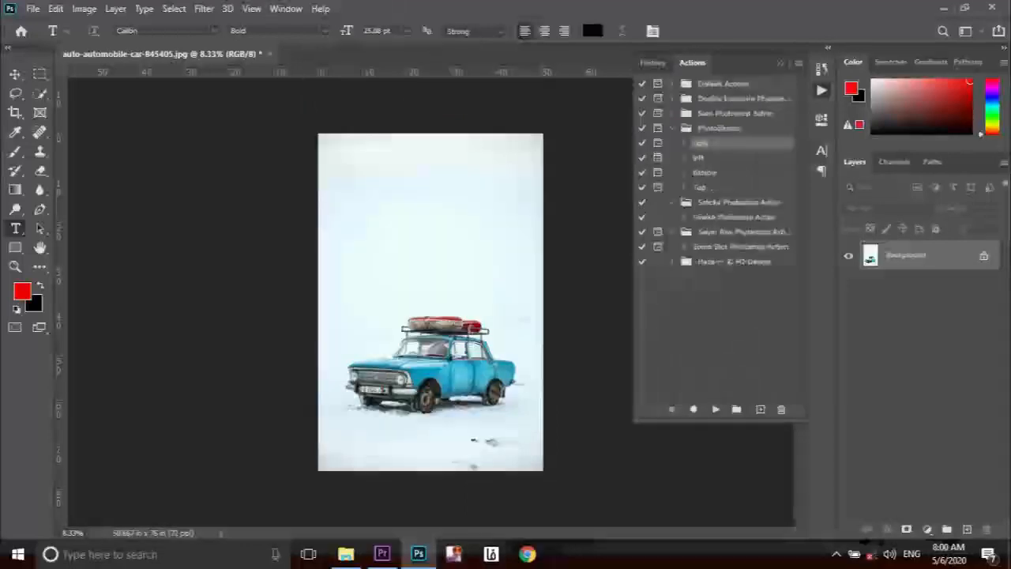
pyautogui.click(716, 409)
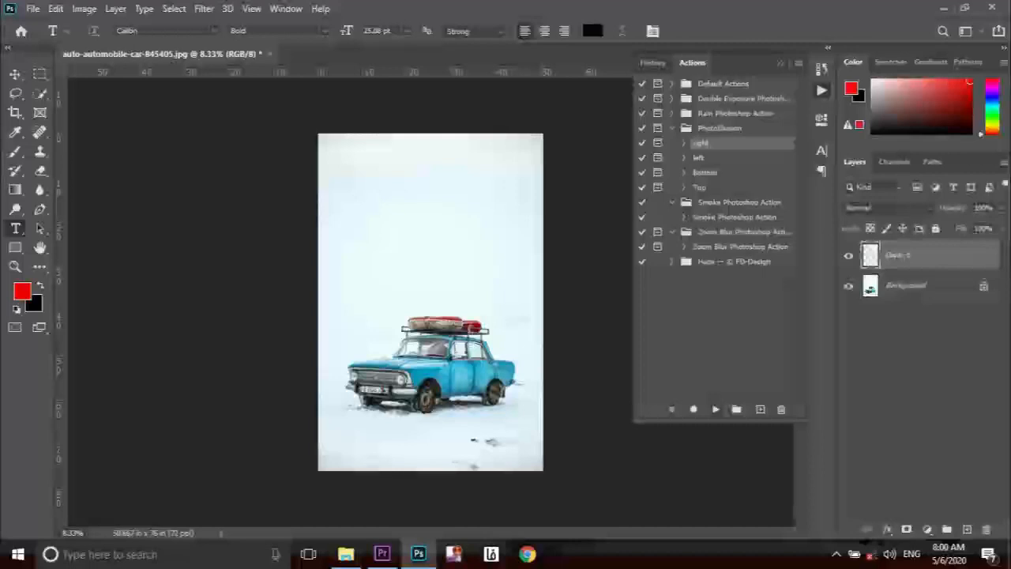
pyautogui.press('Return')
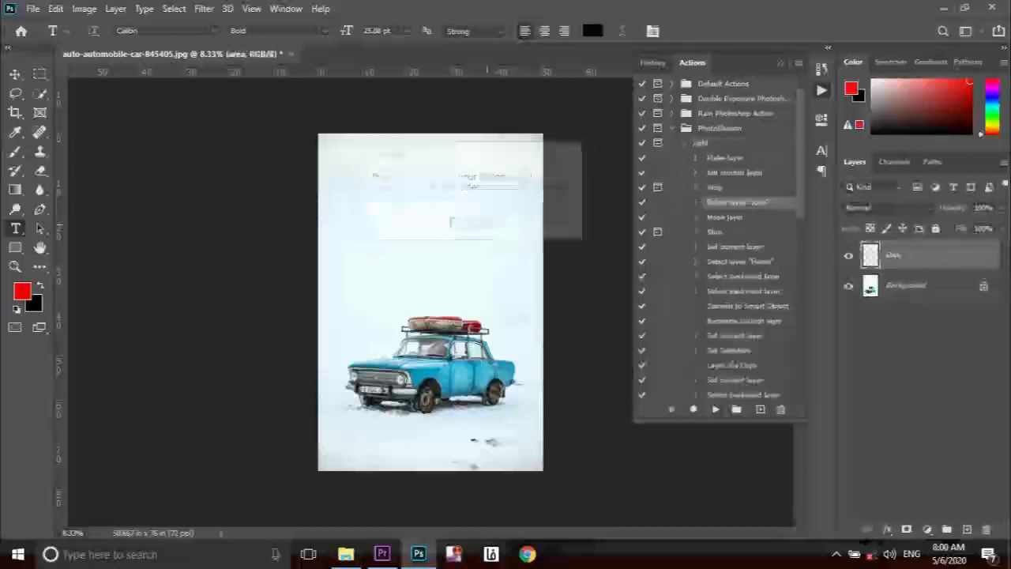
# Step: Paint over the entire car, including the roof luggage and wheels, with the red Brush on the area layer
pyautogui.press('b')
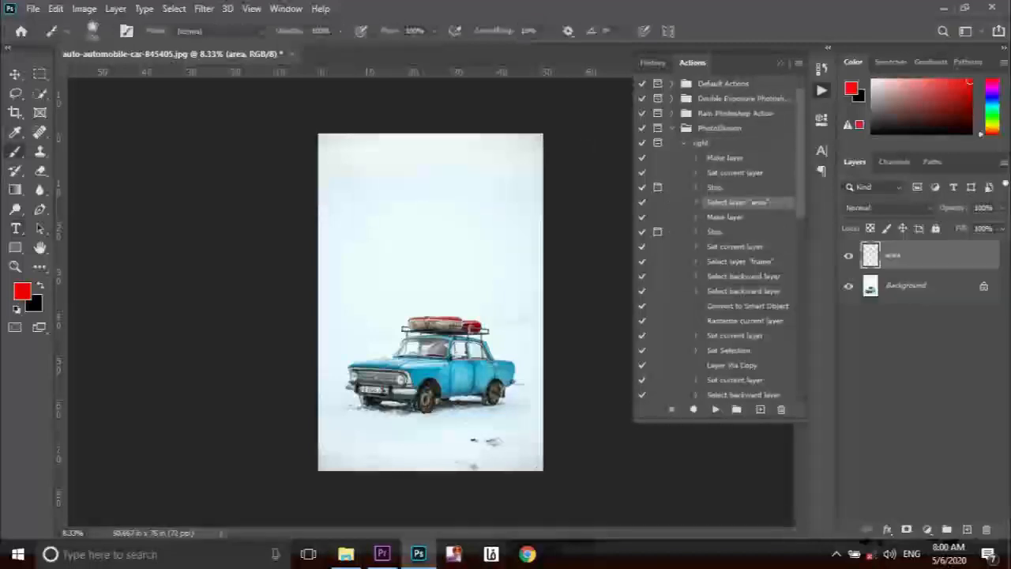
pyautogui.moveTo(417, 323)
pyautogui.mouseDown()
pyautogui.moveTo(473, 325)
pyautogui.moveTo(482, 335)
pyautogui.moveTo(437, 354)
pyautogui.moveTo(444, 336)
pyautogui.moveTo(407, 324)
pyautogui.moveTo(391, 360)
pyautogui.moveTo(353, 368)
pyautogui.moveTo(364, 406)
pyautogui.moveTo(391, 392)
pyautogui.moveTo(417, 408)
pyautogui.moveTo(480, 391)
pyautogui.moveTo(501, 399)
pyautogui.moveTo(517, 377)
pyautogui.moveTo(513, 359)
pyautogui.moveTo(489, 356)
pyautogui.moveTo(484, 332)
pyautogui.moveTo(433, 365)
pyautogui.moveTo(404, 352)
pyautogui.moveTo(416, 338)
pyautogui.mouseUp()
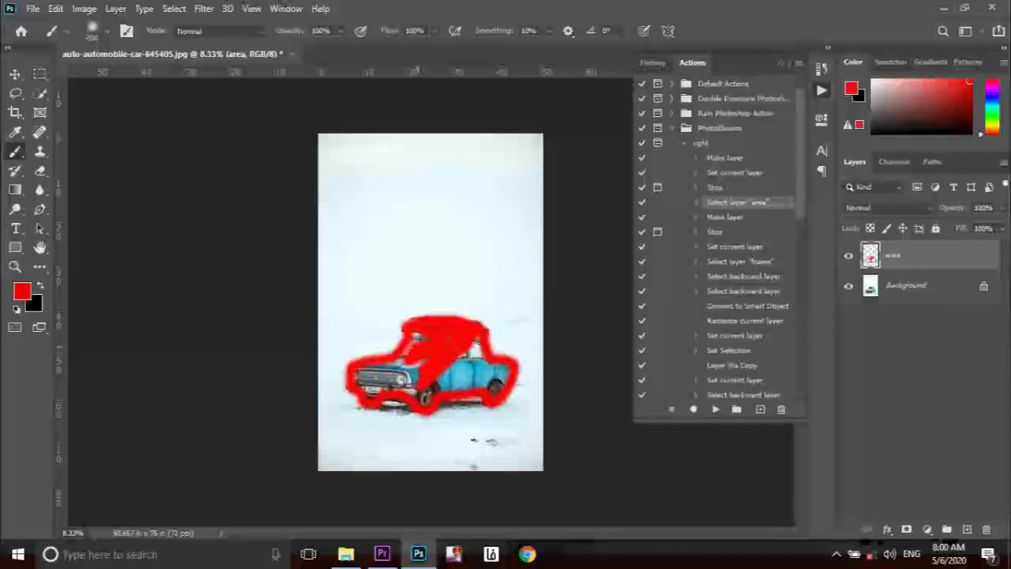
pyautogui.moveTo(437, 320)
pyautogui.mouseDown()
pyautogui.moveTo(407, 341)
pyautogui.moveTo(419, 365)
pyautogui.moveTo(367, 387)
pyautogui.moveTo(395, 402)
pyautogui.moveTo(439, 387)
pyautogui.moveTo(478, 340)
pyautogui.moveTo(483, 379)
pyautogui.moveTo(506, 375)
pyautogui.moveTo(504, 353)
pyautogui.mouseUp()
pyautogui.moveTo(506, 395); pyautogui.dragTo(473, 400)
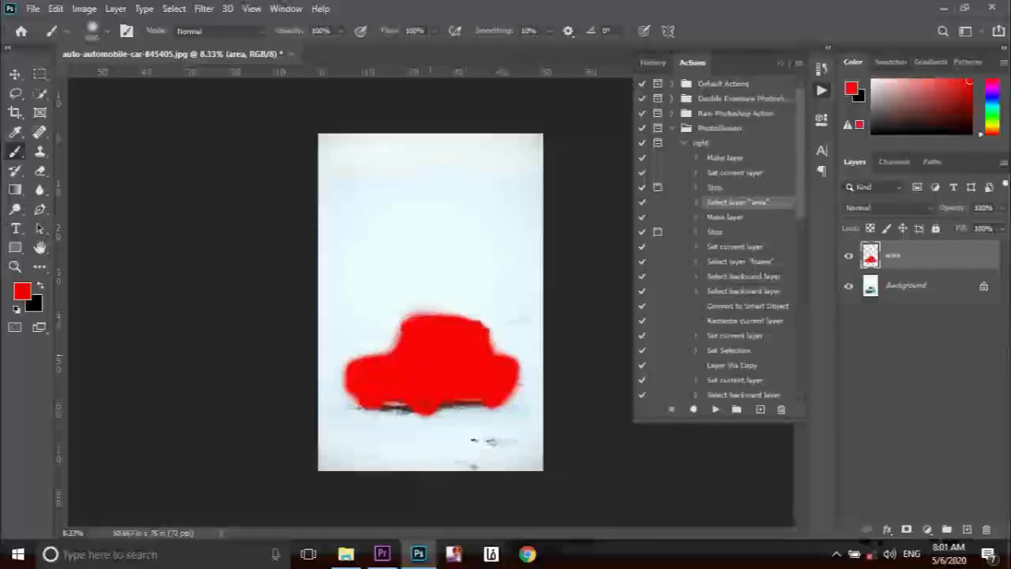
pyautogui.moveTo(458, 318); pyautogui.dragTo(460, 401)
pyautogui.hotkey('ctrl', 'z')
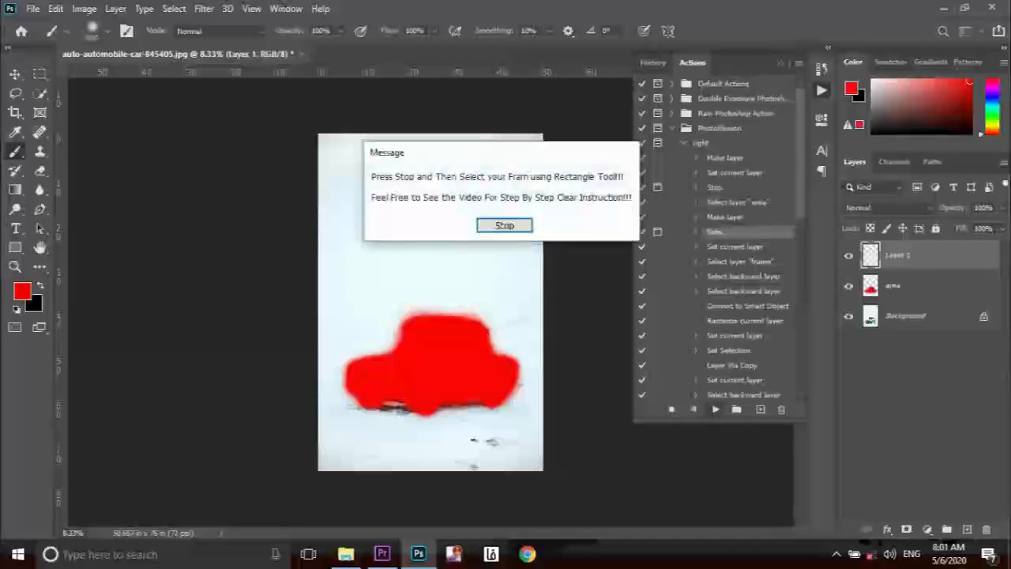
# Step: Draw a white rectangle over the rear half of the car as the frame and scale it to about 1488 × 1860 px
pyautogui.click(510, 226)
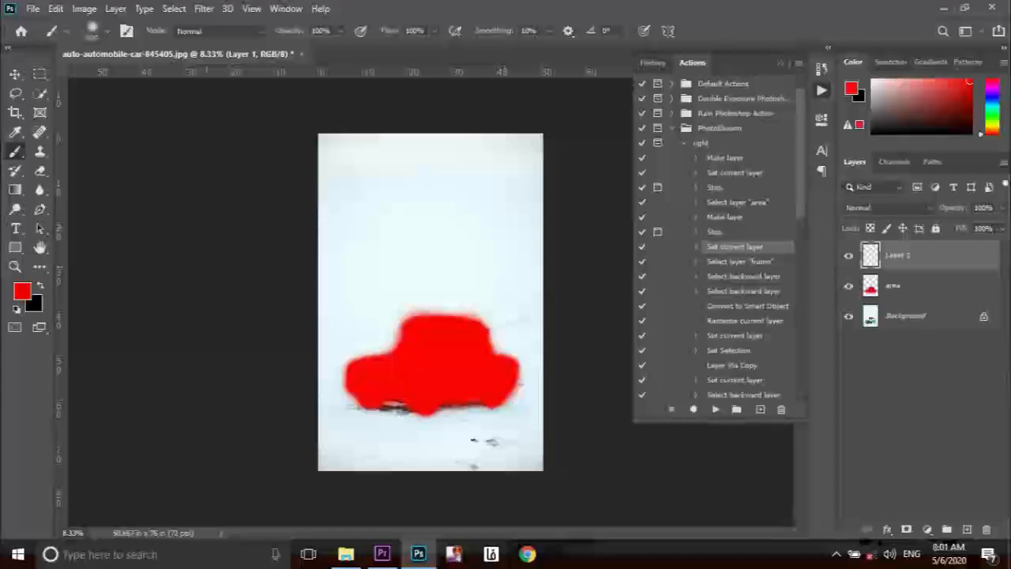
pyautogui.click(15, 247)
pyautogui.moveTo(432, 292); pyautogui.dragTo(536, 422)
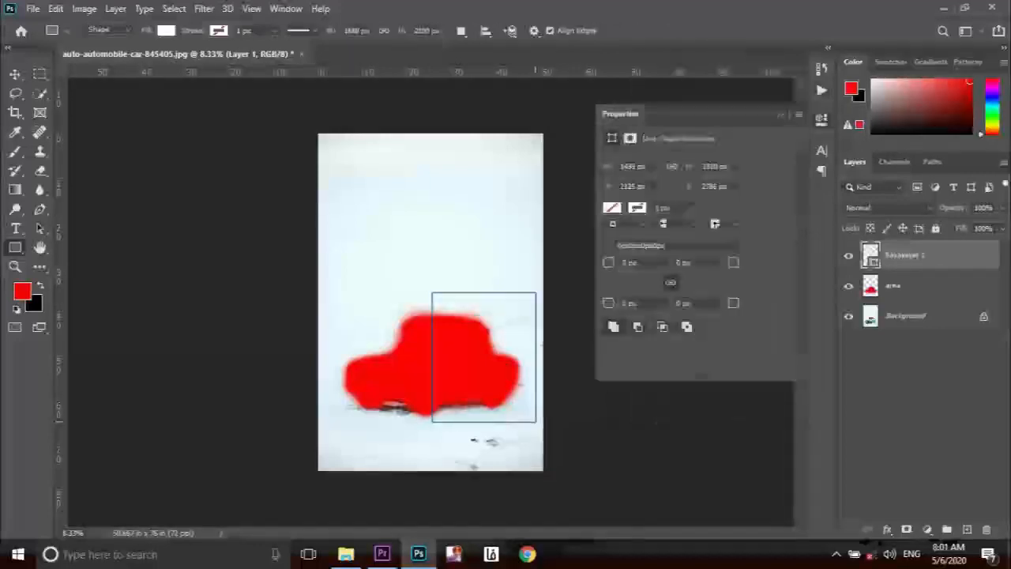
pyautogui.hotkey('ctrl', 't')
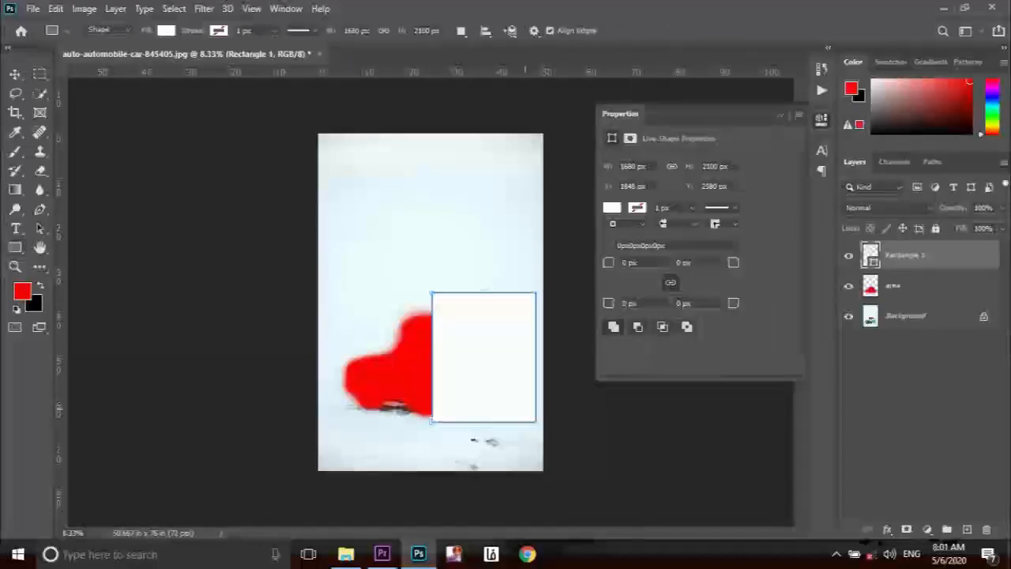
pyautogui.moveTo(432, 357); pyautogui.dragTo(444, 357)
pyautogui.click(708, 30)
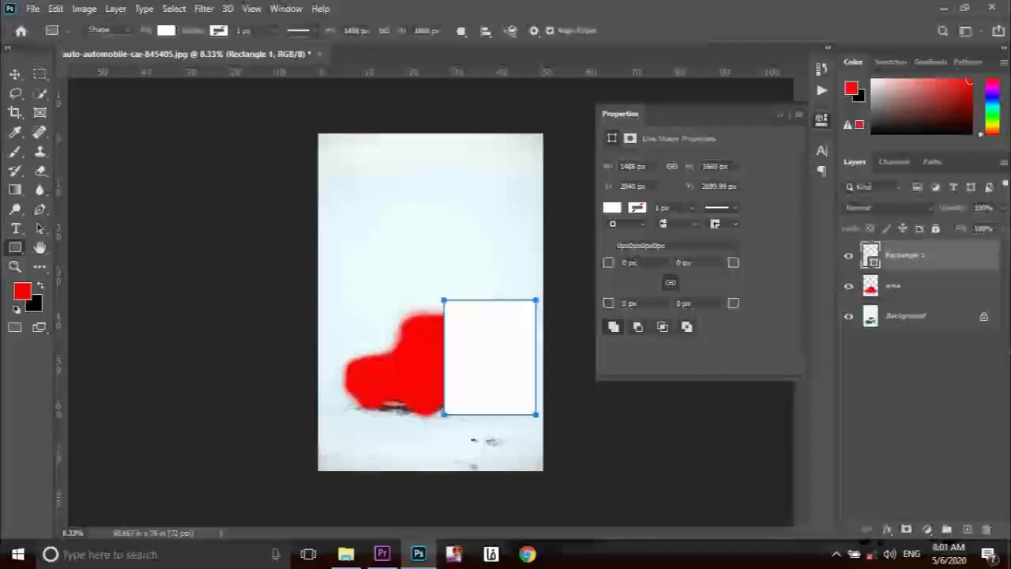
# Step: Resume the "right" action with the rectangle in place and continue to its perspective adjustment
pyautogui.click(286, 8)
pyautogui.click(337, 108)
pyautogui.press('Return')
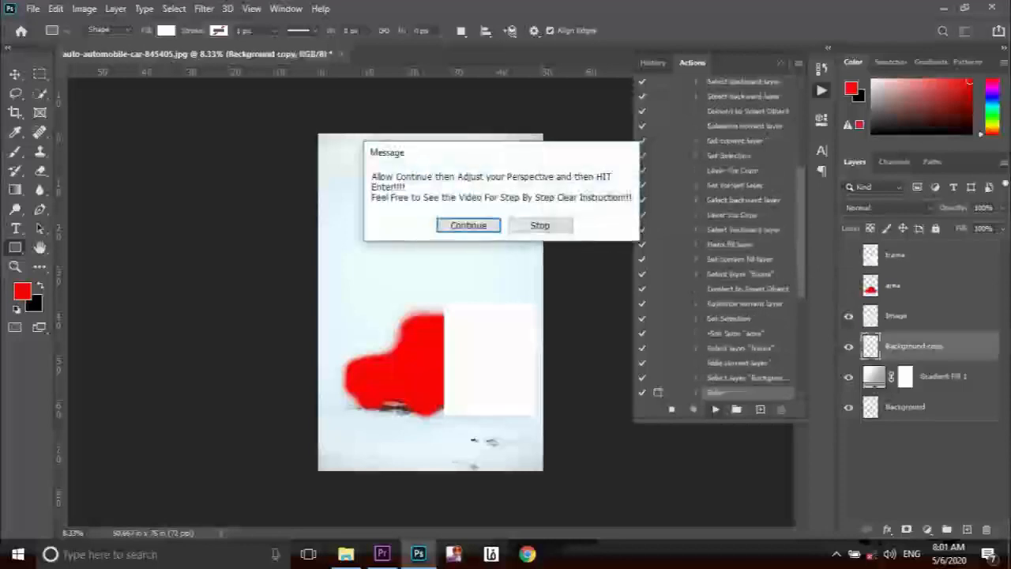
pyautogui.press('Return')
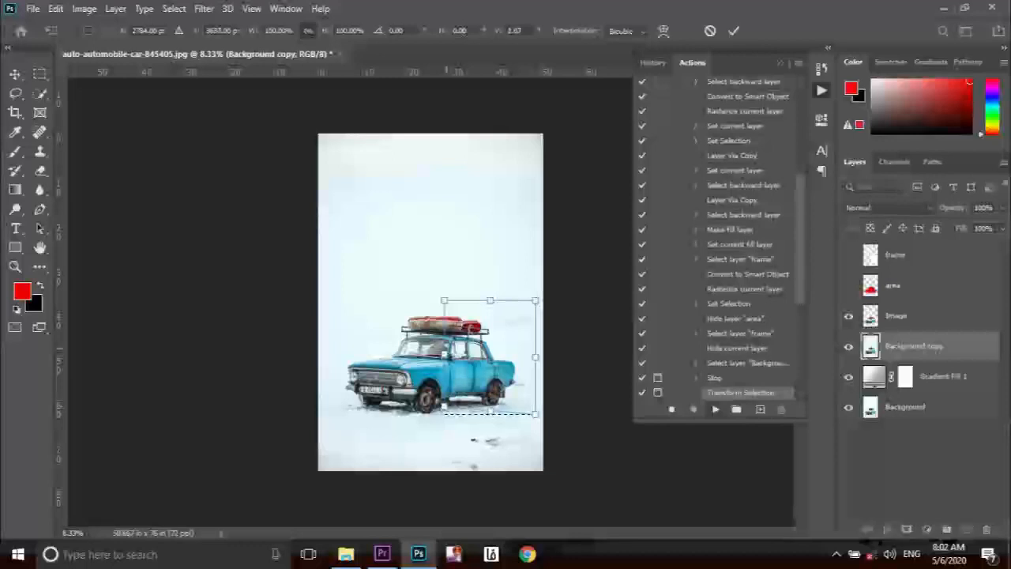
# Step: Shorten the frame selection's edge at the middle of the car in perspective, apply it, and hide the Actions panel
pyautogui.moveTo(444, 300); pyautogui.dragTo(445, 311)
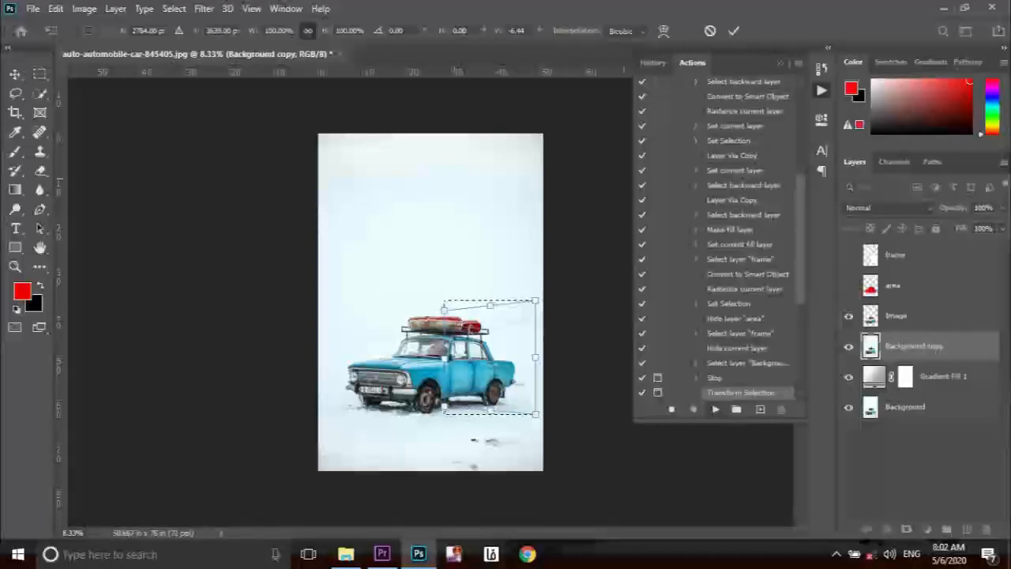
pyautogui.click(734, 31)
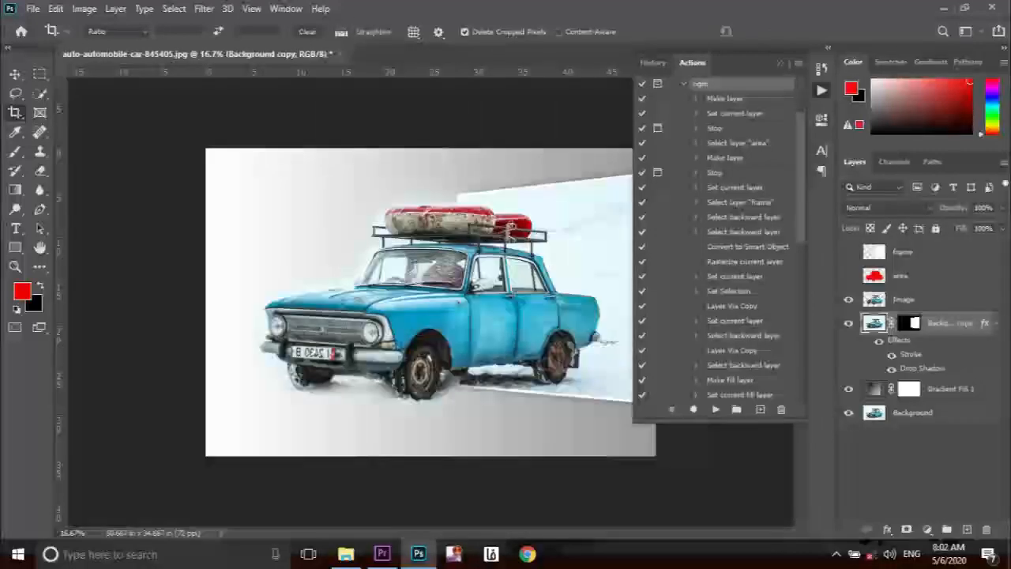
pyautogui.hotkey('alt', 'F9')
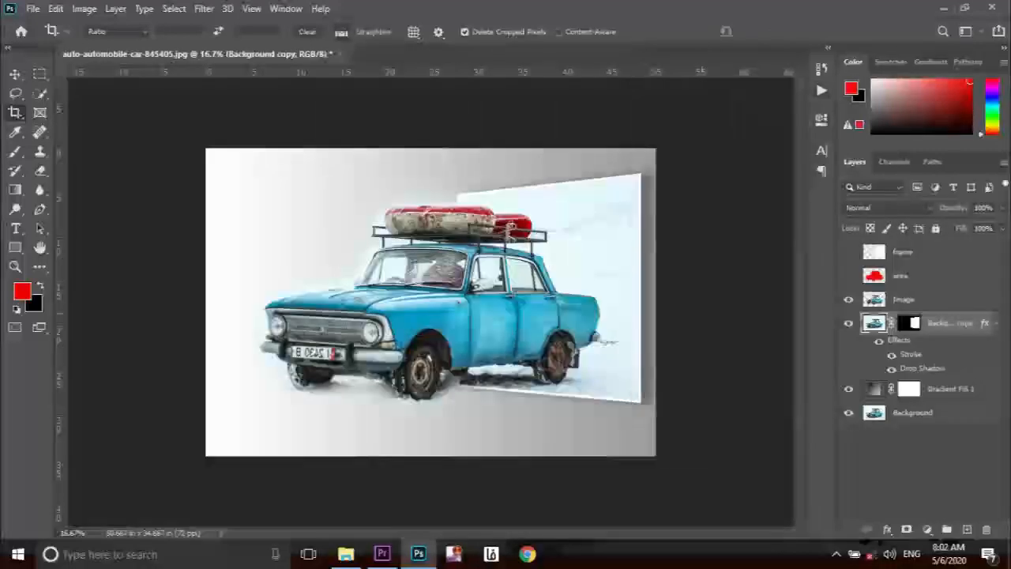
# Step: Change the Stroke color in the Background copy layer's style to yellow, fad505
pyautogui.hotkey('ctrl', '+')
pyautogui.hotkey('ctrl', '-')
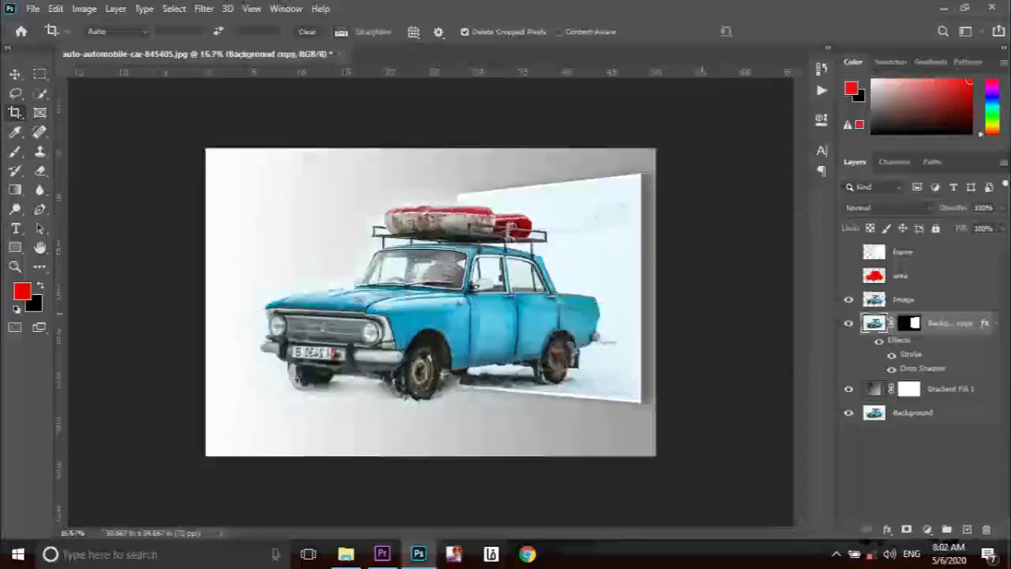
pyautogui.rightClick(909, 323)
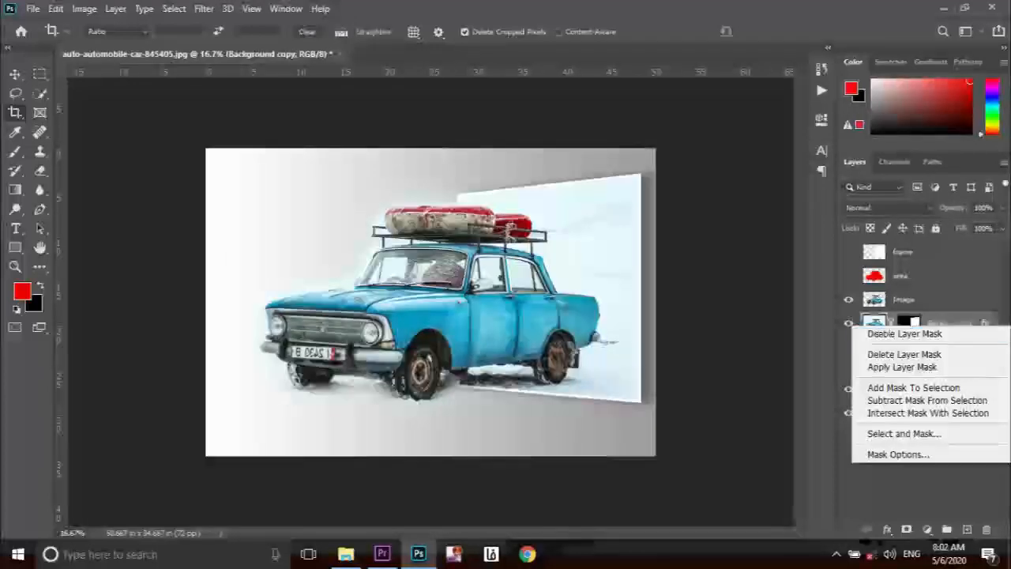
pyautogui.rightClick(936, 323)
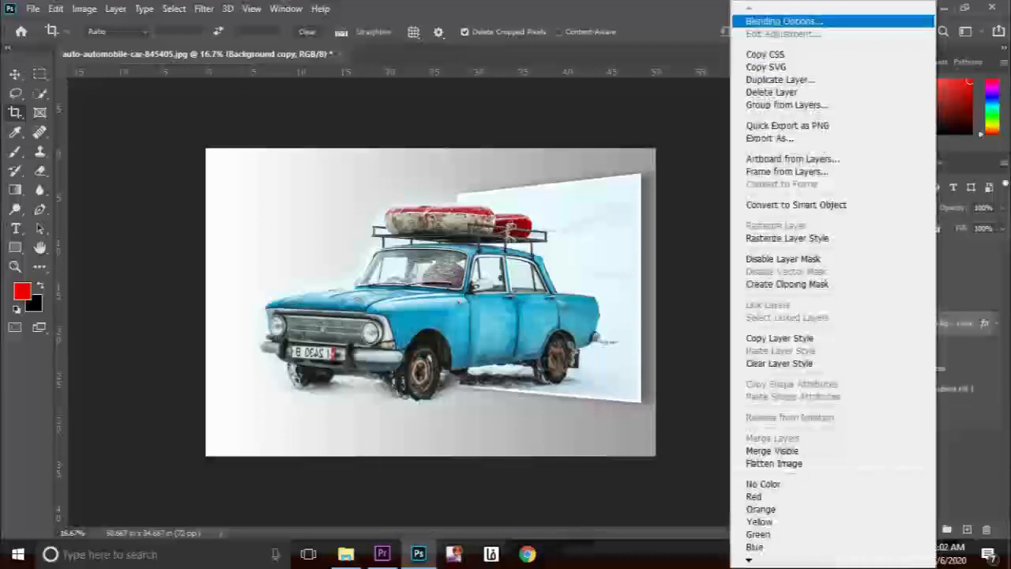
pyautogui.click(785, 22)
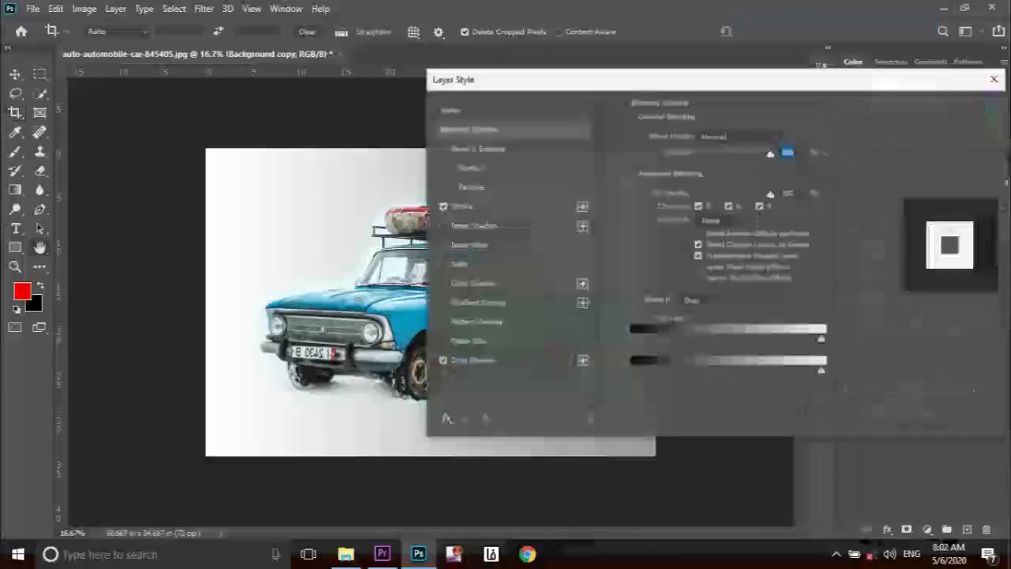
pyautogui.click(461, 206)
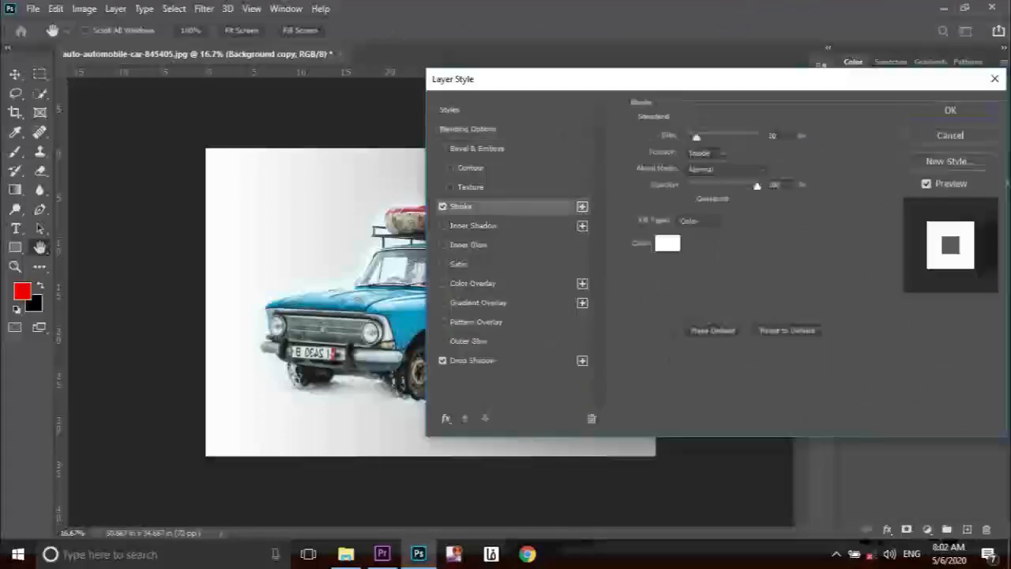
pyautogui.click(668, 243)
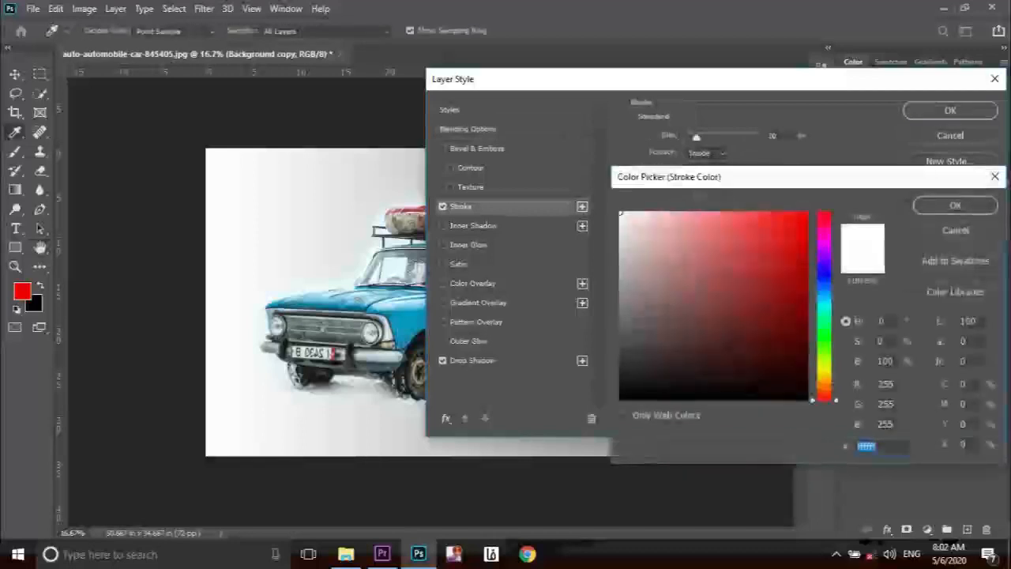
pyautogui.click(824, 374)
pyautogui.click(805, 216)
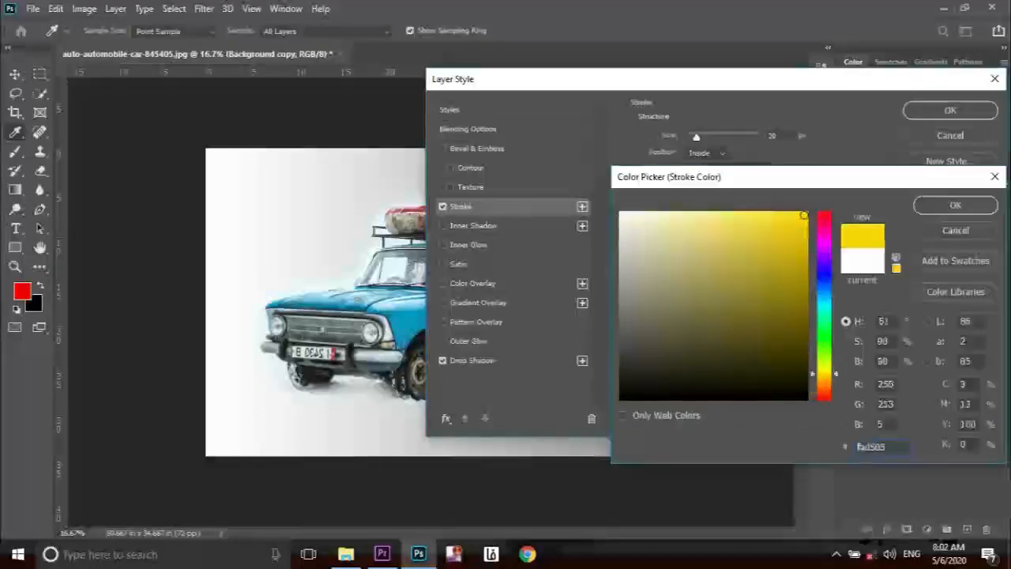
pyautogui.click(956, 206)
pyautogui.click(950, 110)
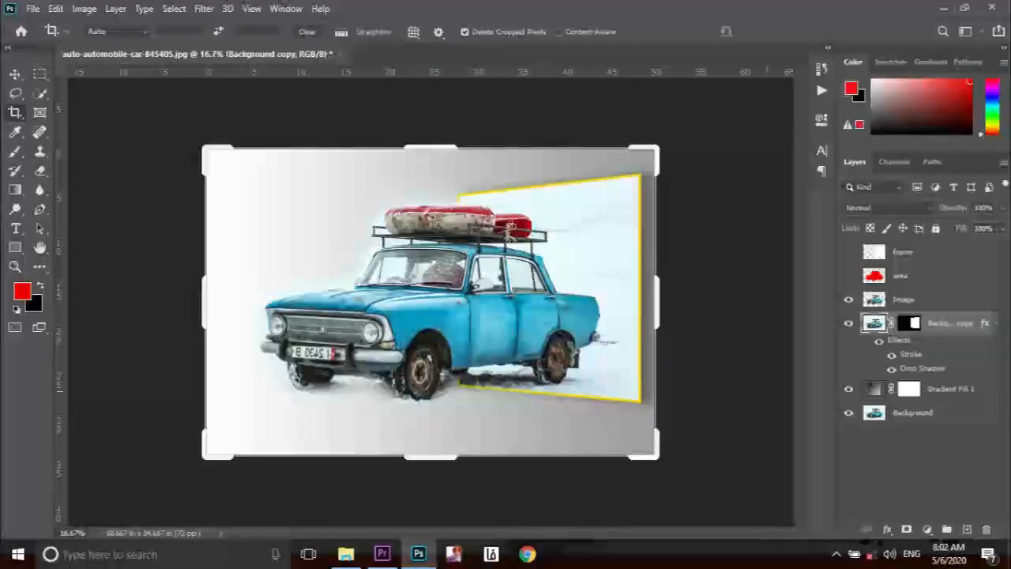